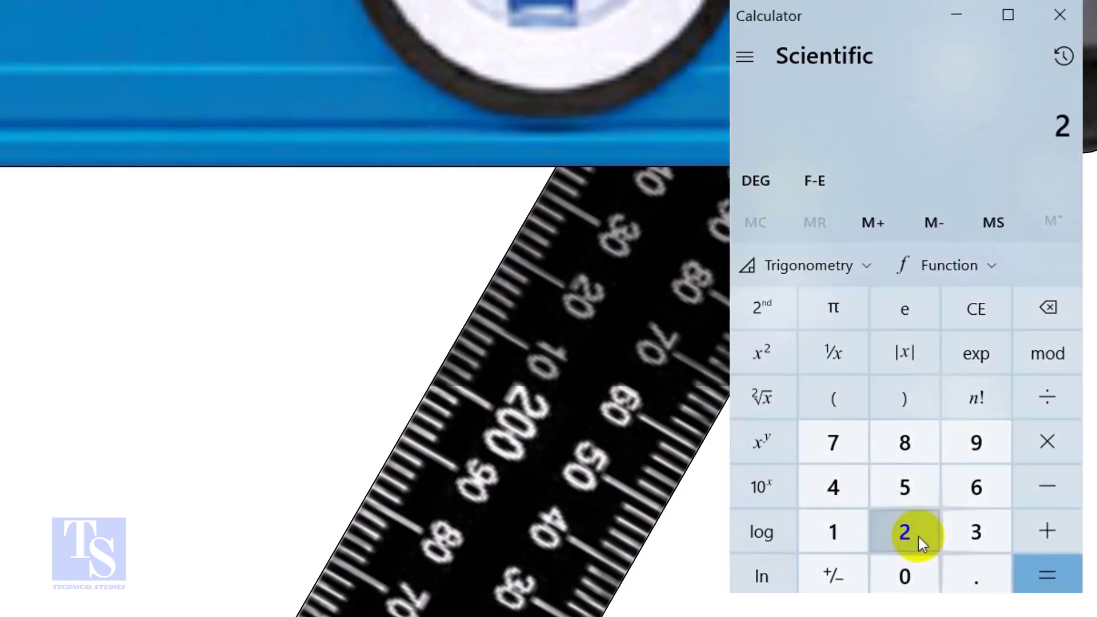
Step: Divide 232 by 400 to get 0.58
click(977, 533)
click(907, 534)
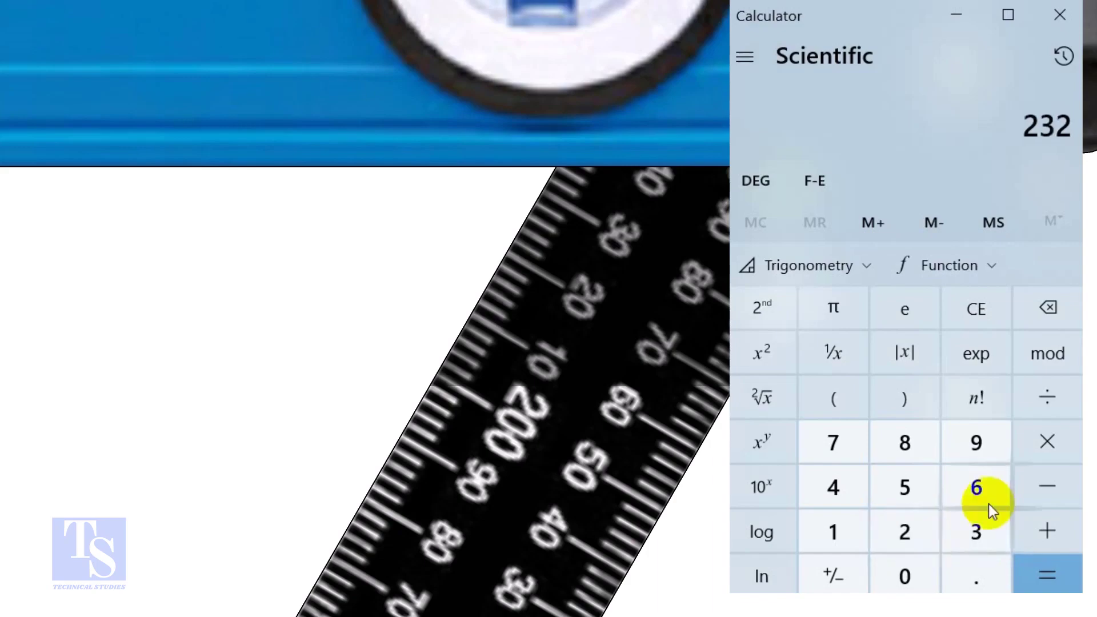
click(1048, 398)
click(975, 442)
click(833, 487)
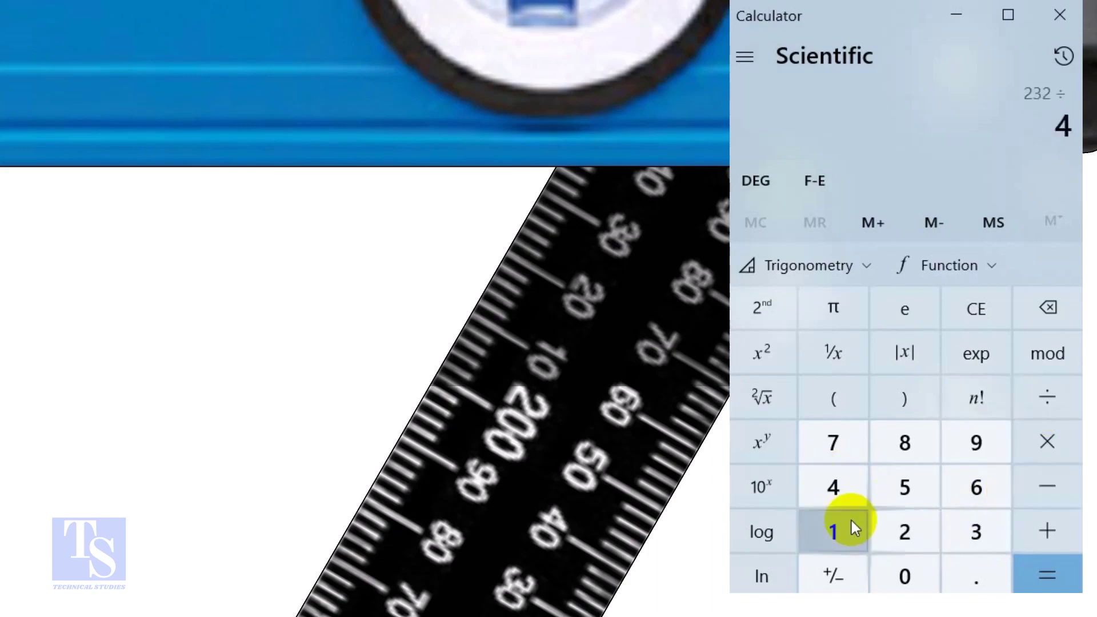
click(904, 577)
click(907, 575)
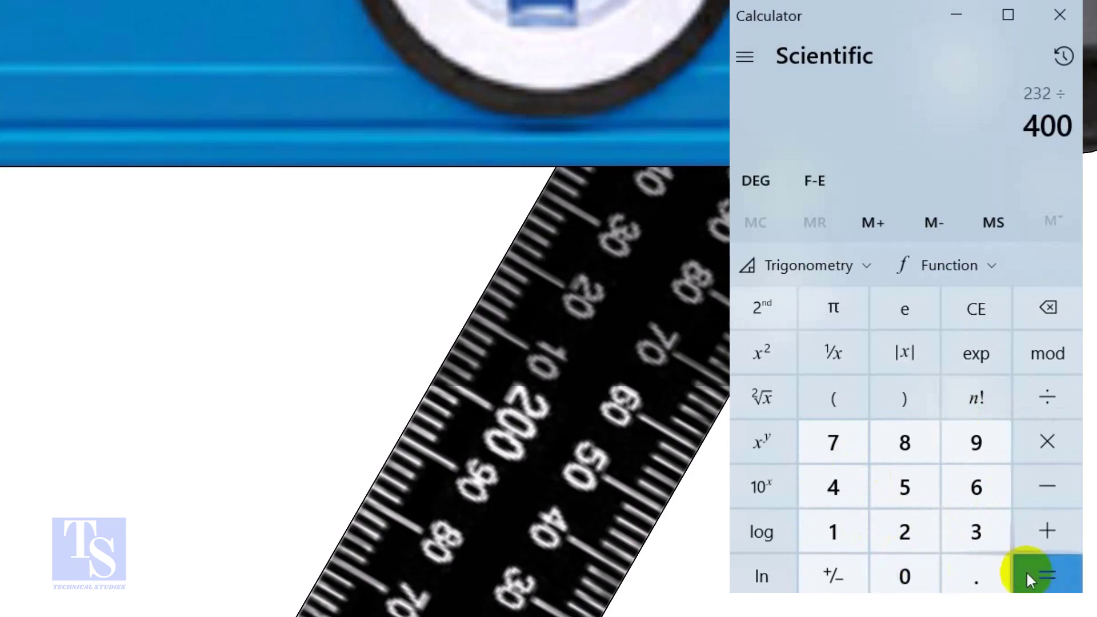
click(1031, 576)
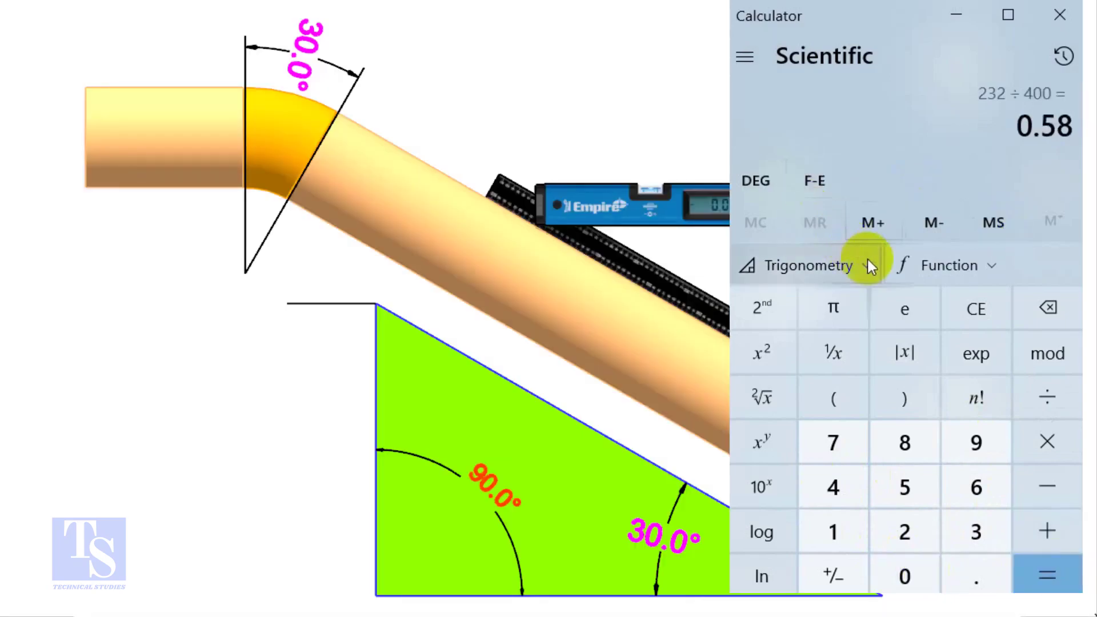
Step: Take the inverse tangent of 0.58, giving about 30.11 degrees
click(867, 260)
click(769, 311)
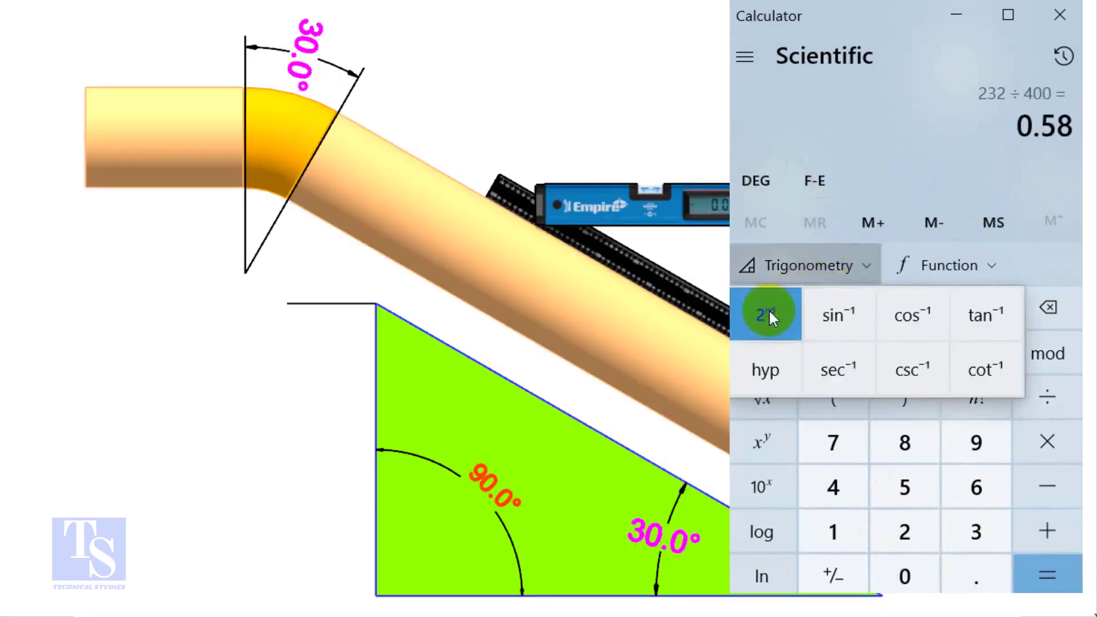
click(985, 315)
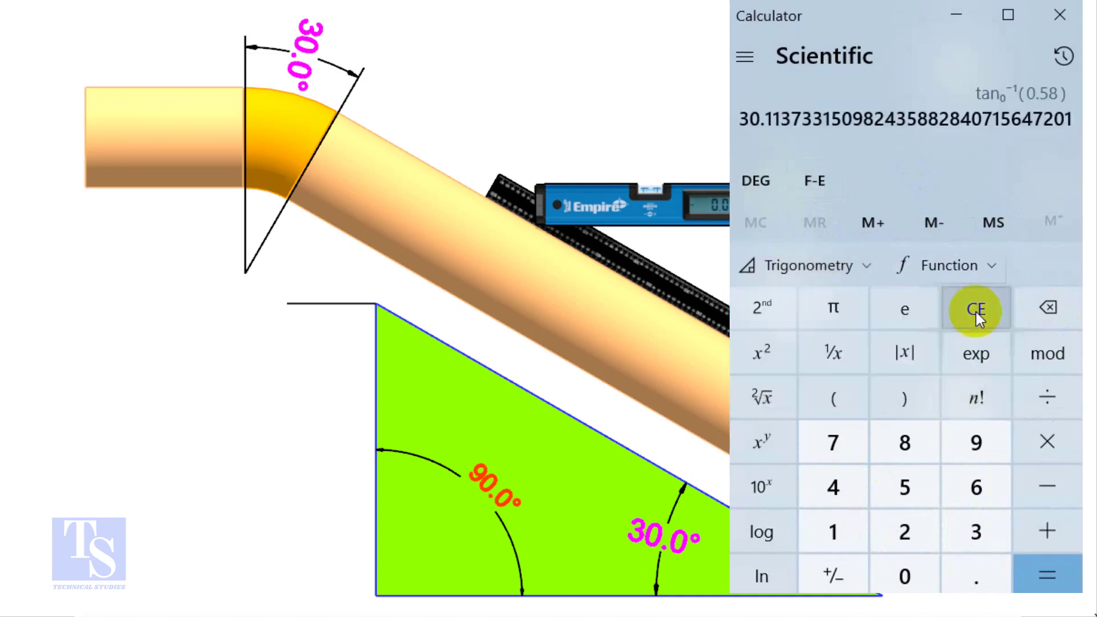